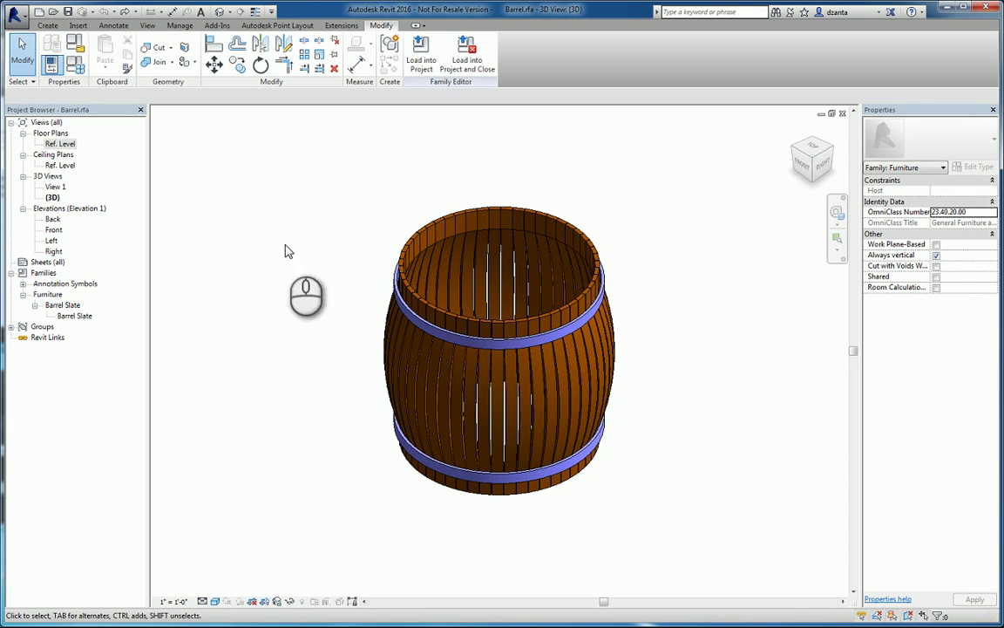
Reduce the barrel's Number of Slates parameter to 25 in Family Types.
left_click(79, 69)
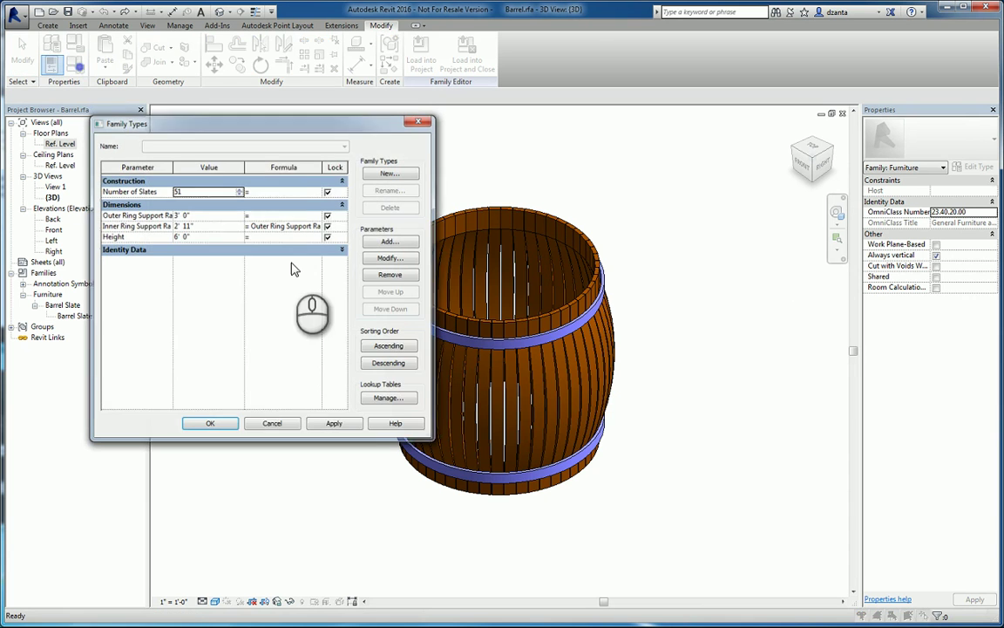
double_click(195, 192)
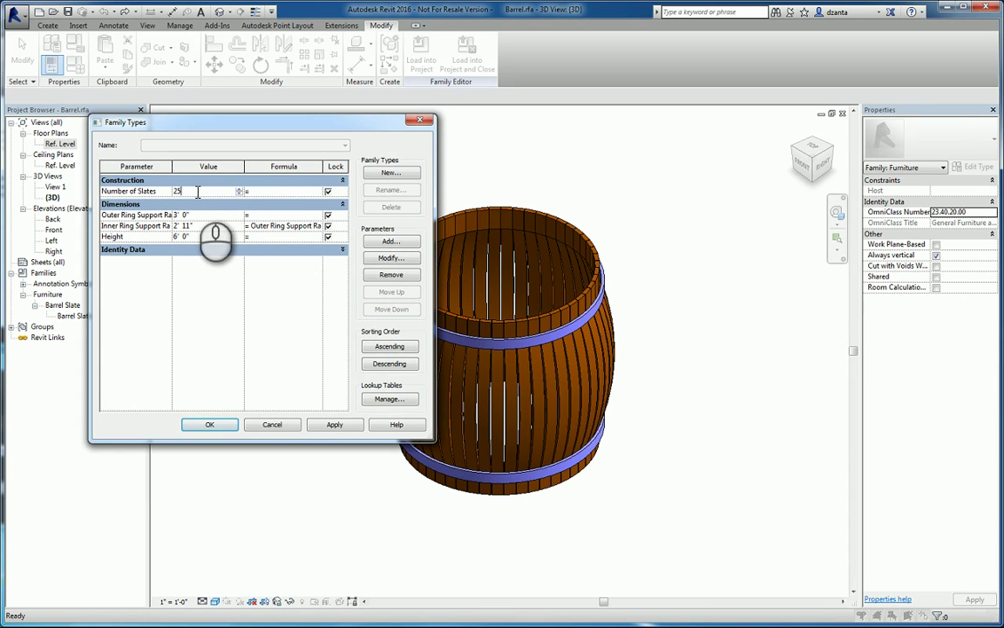
left_click(233, 427)
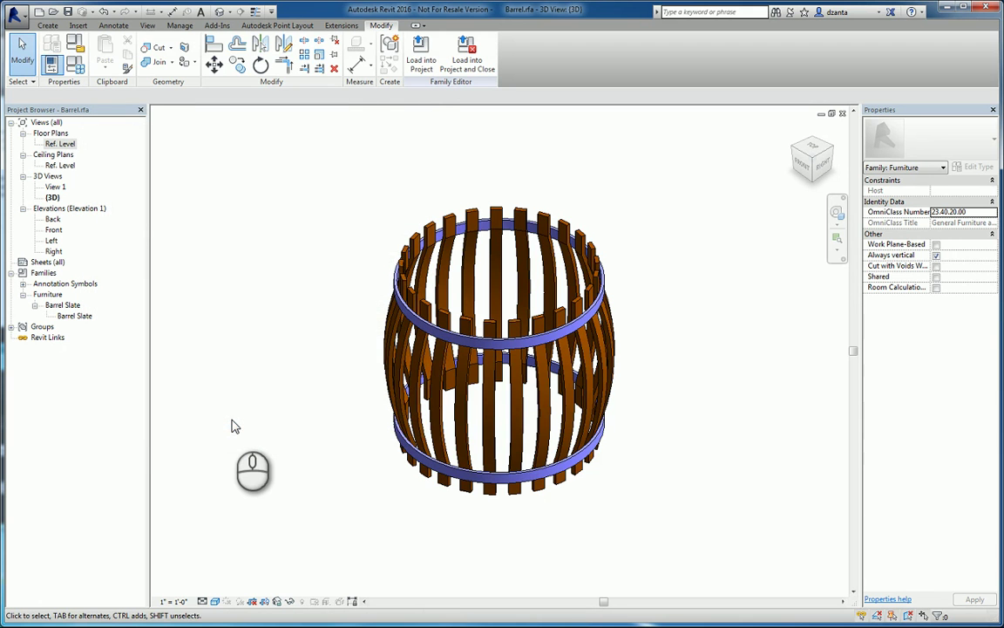
Widen the Family Types columns and set Outer Ring Support Radius to 5'.
left_click(75, 63)
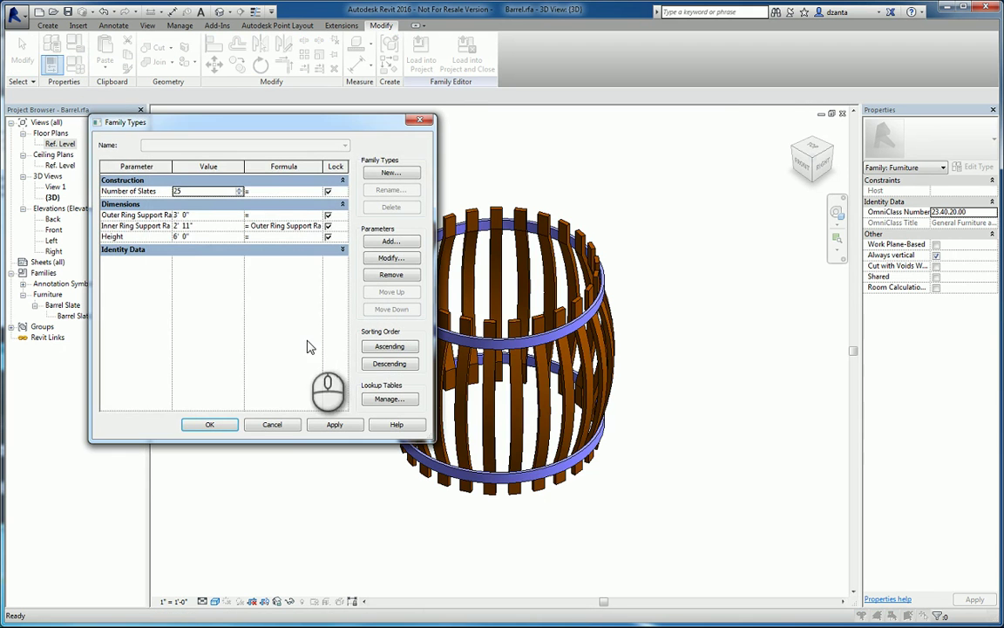
left_click_drag(171, 166, 209, 166)
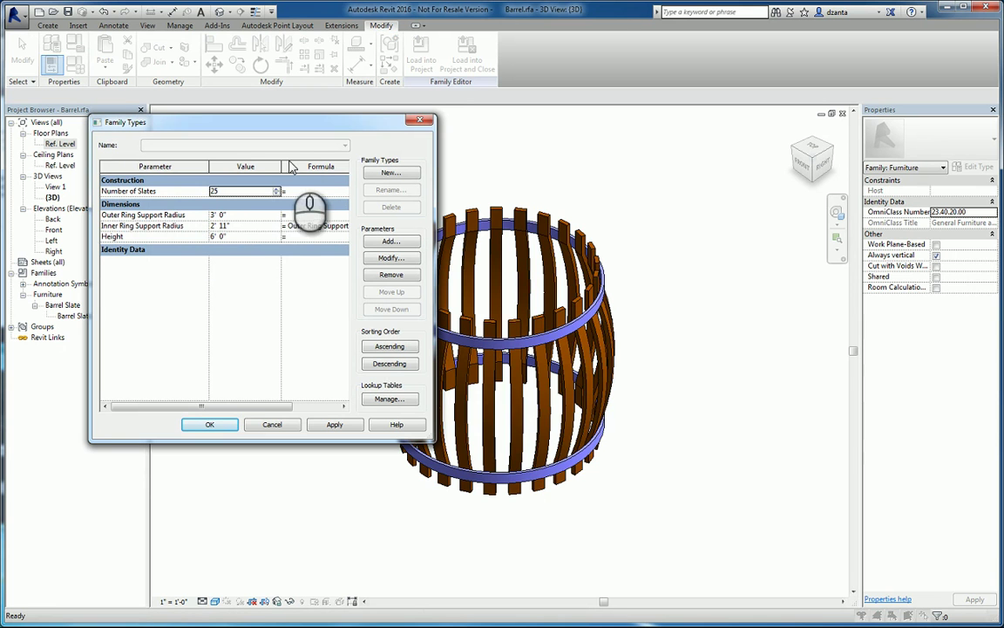
left_click_drag(279, 165, 251, 165)
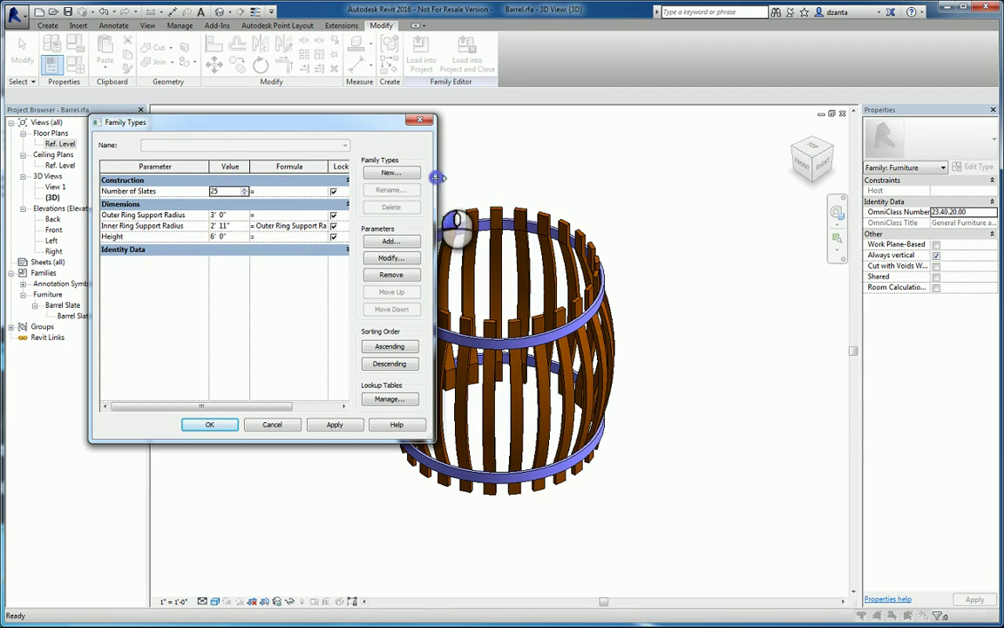
left_click_drag(438, 177, 615, 178)
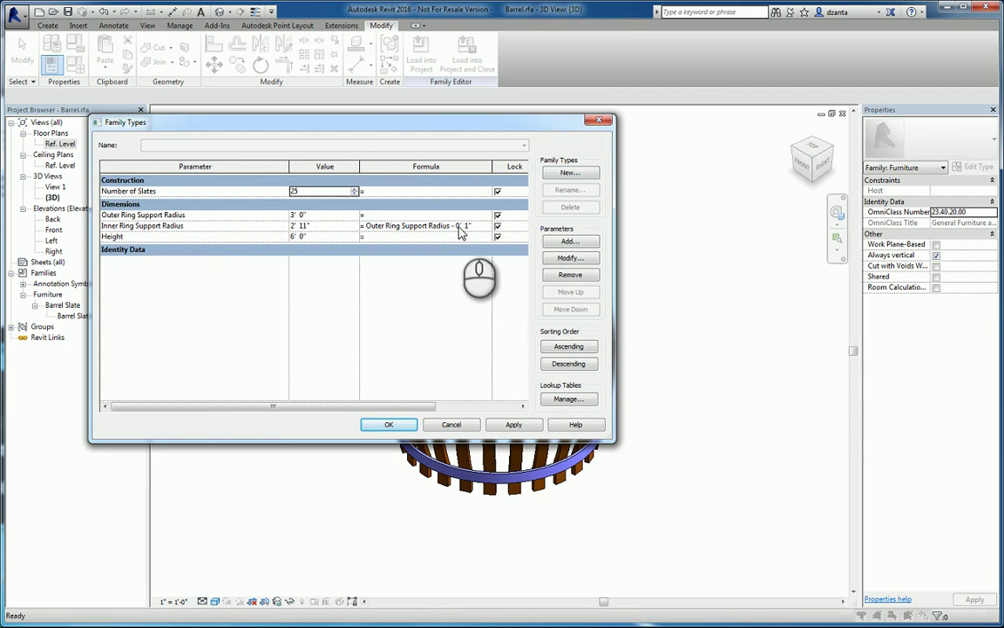
left_click(322, 216)
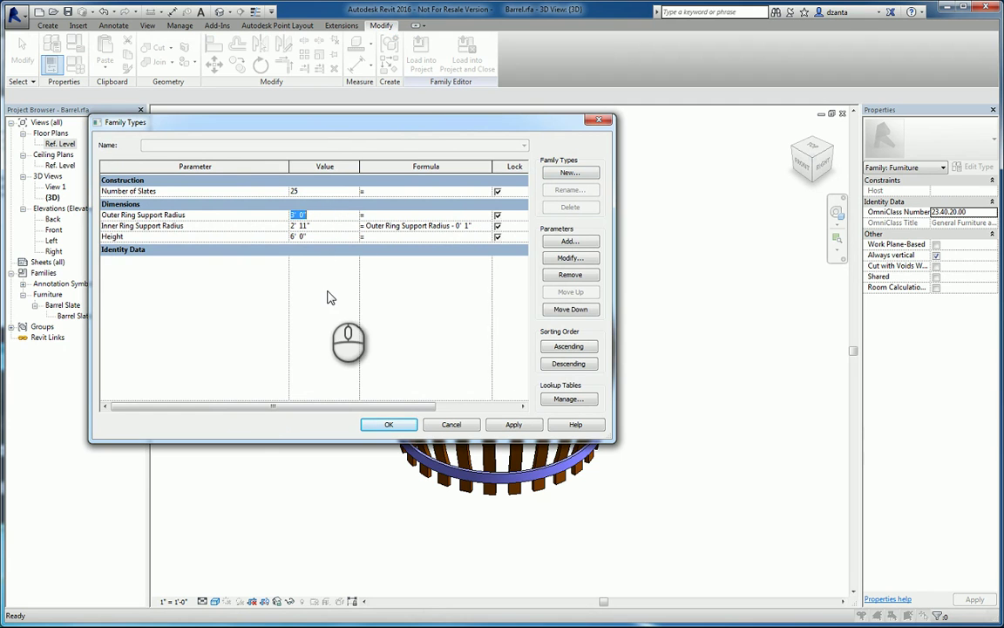
type("5'")
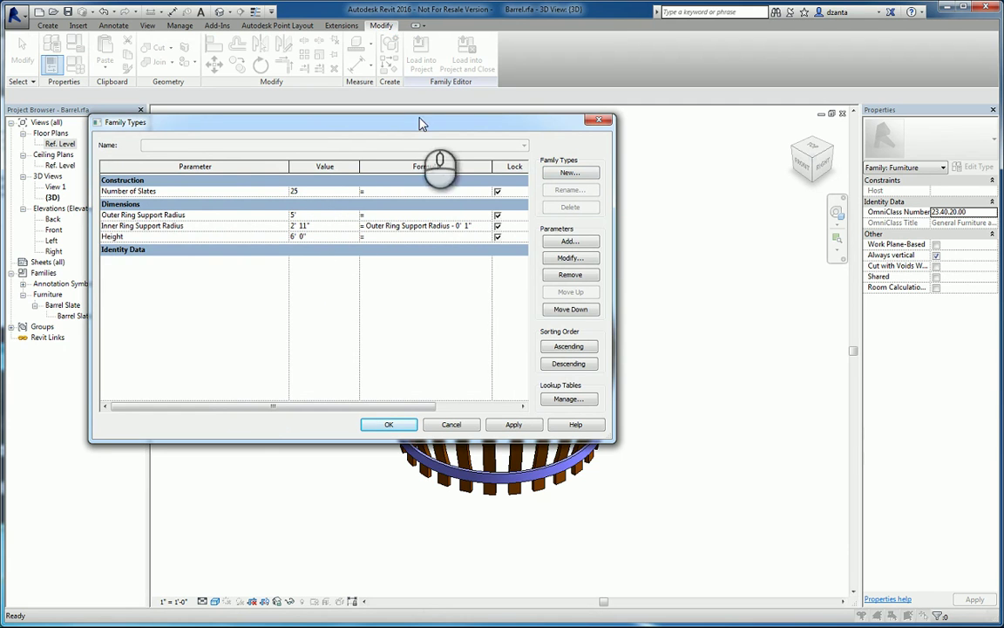
left_click_drag(616, 170, 416, 172)
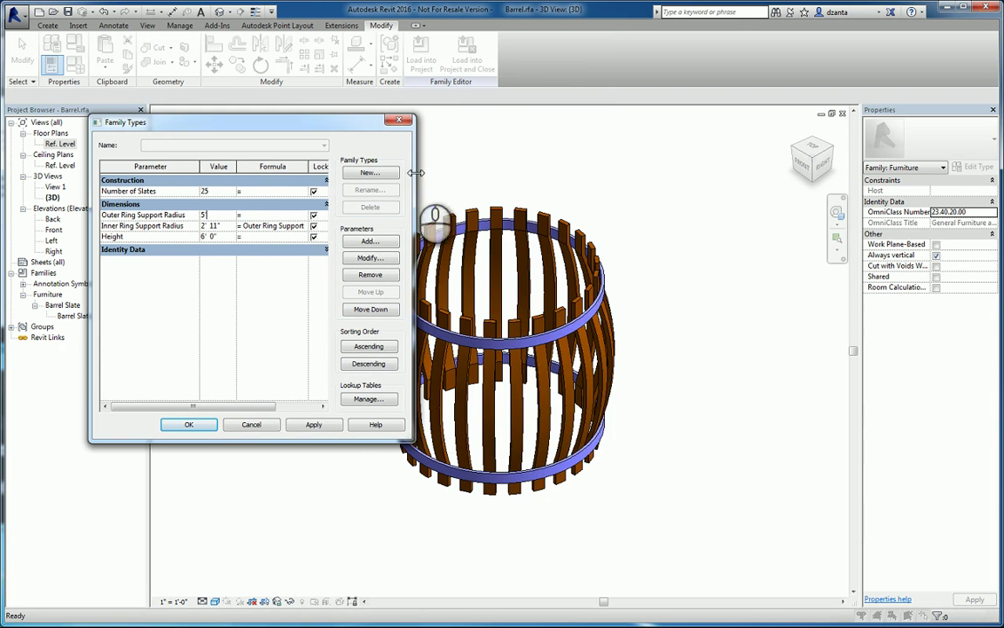
left_click(324, 424)
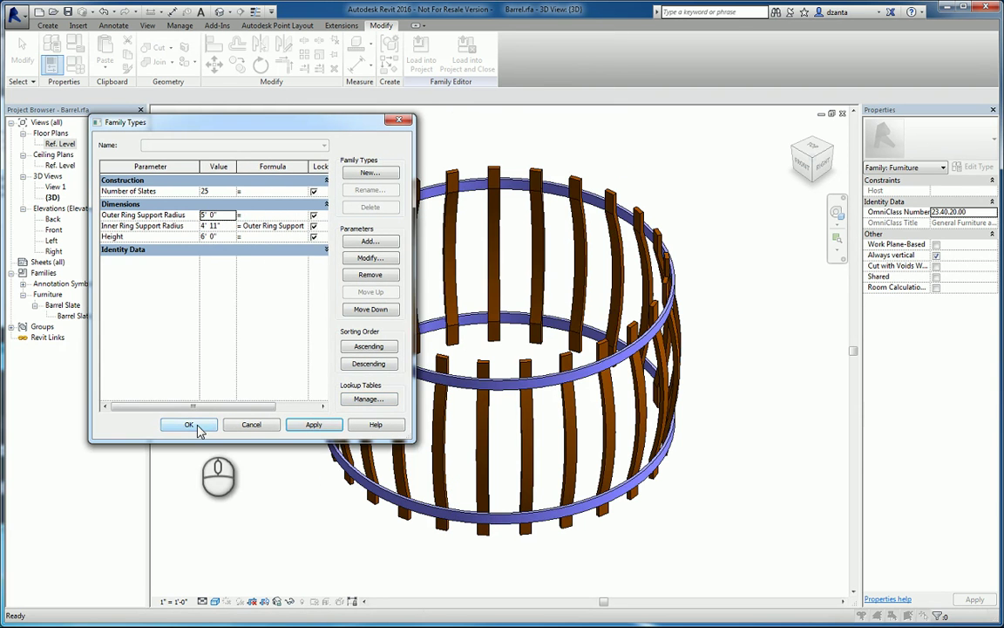
left_click(190, 424)
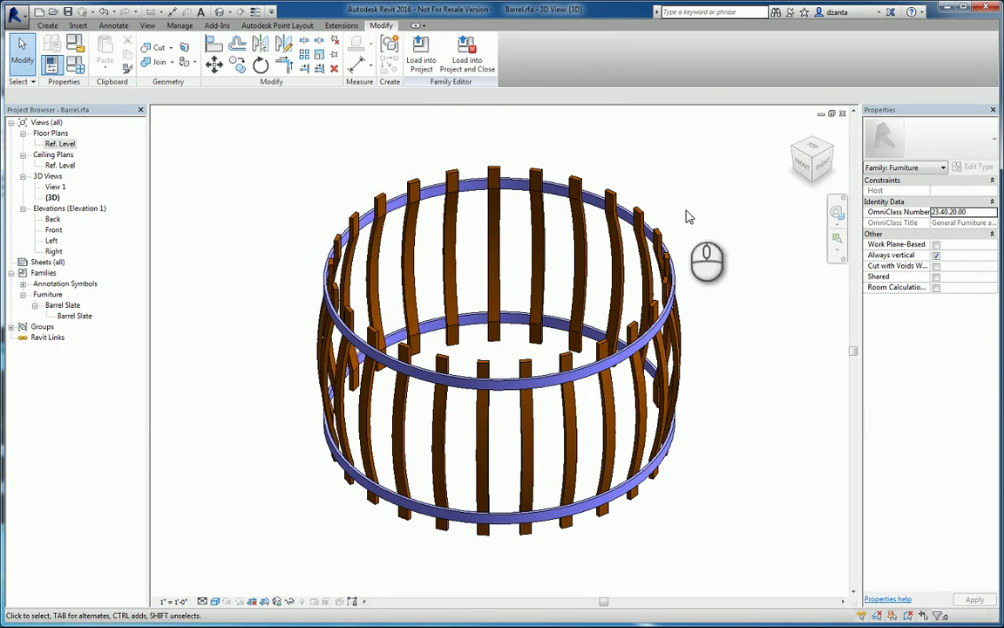
Restore Number of Slates to 51 and open the Ref. Level floor plan.
left_click(73, 50)
double_click(194, 191)
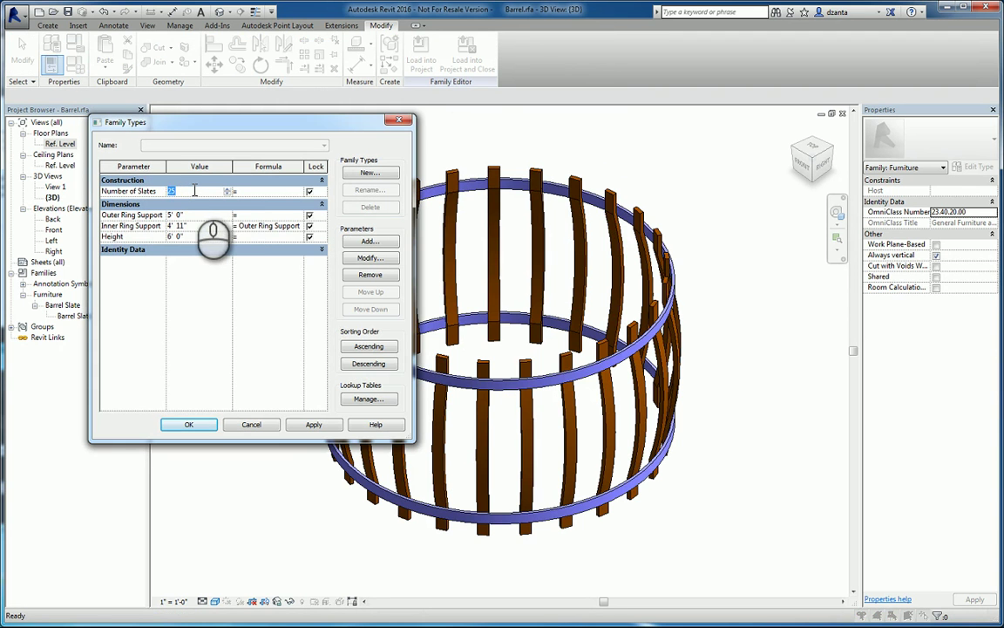
left_click(327, 424)
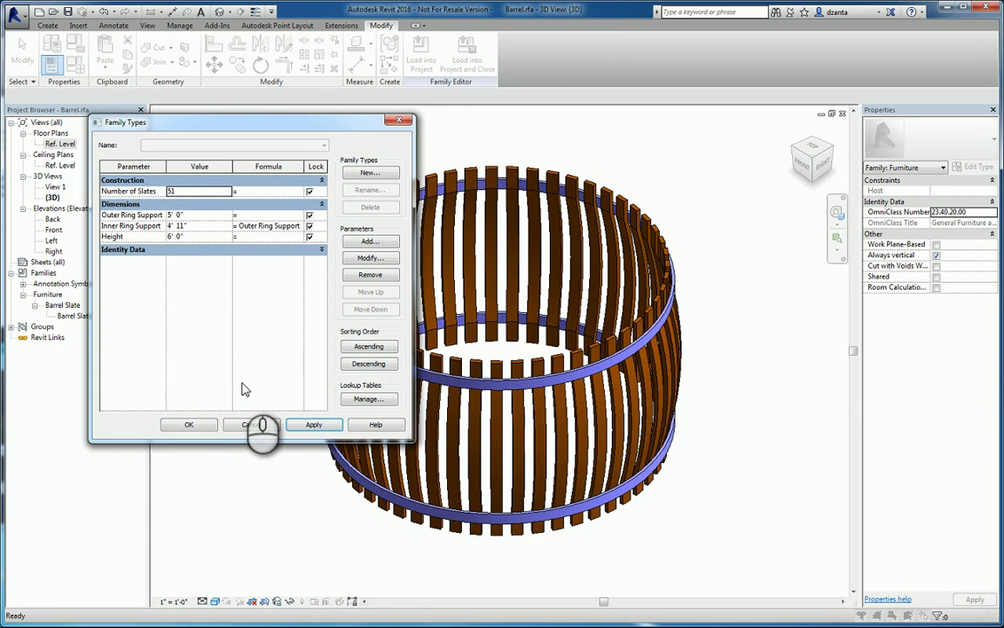
left_click(174, 425)
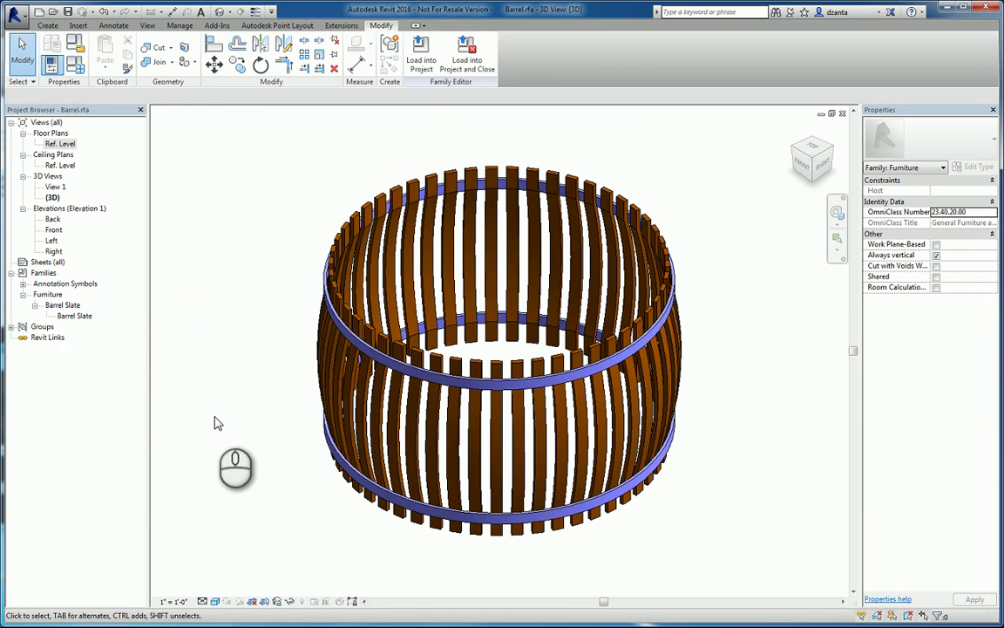
double_click(61, 143)
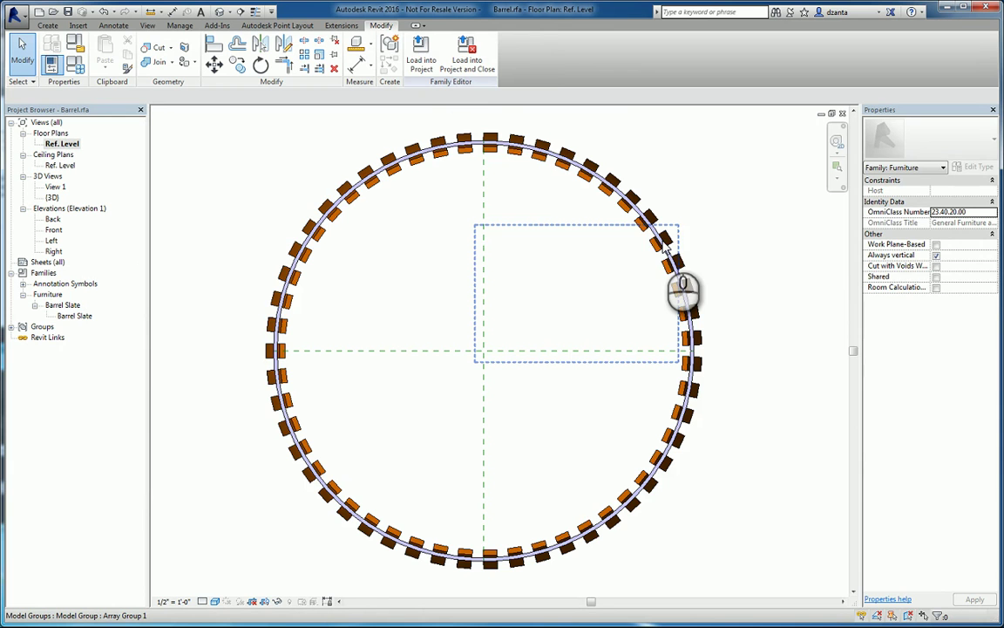
Select the 51-slat array group and individual slats to inspect radius and count, then deselect.
left_click(662, 241)
left_click(654, 227)
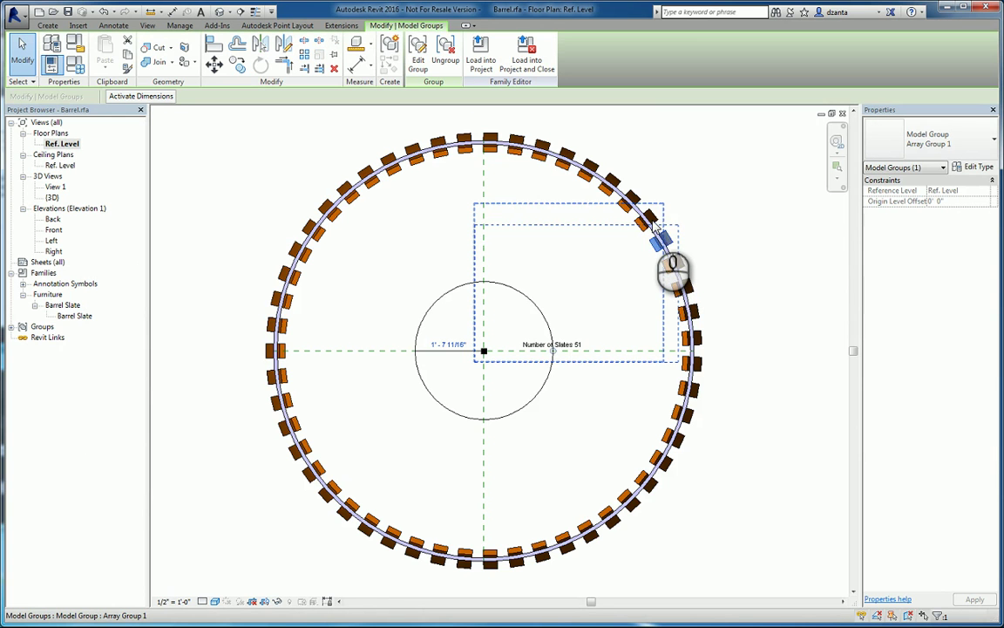
left_click(648, 214)
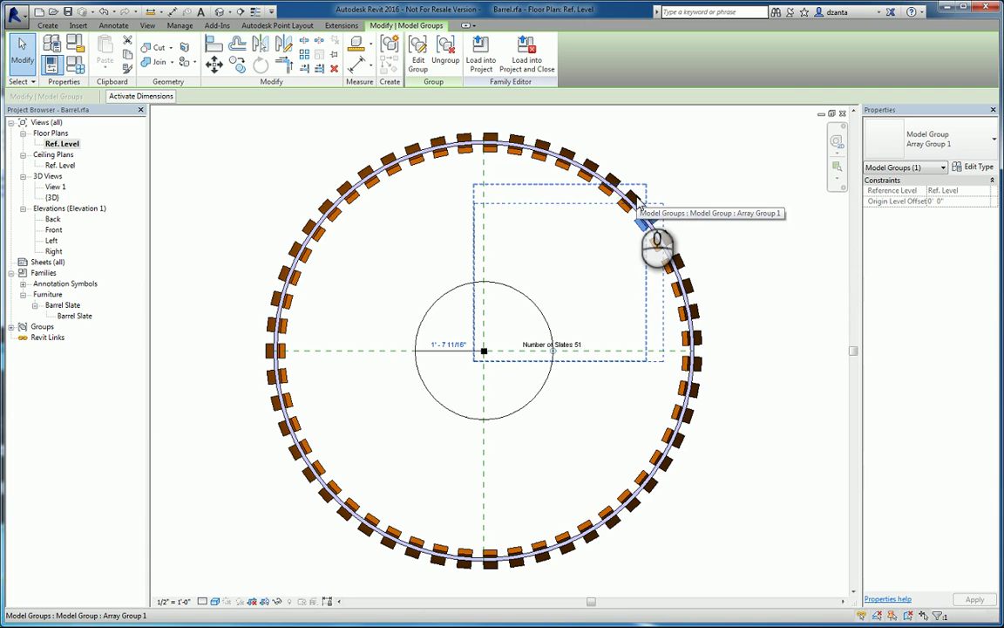
left_click(637, 204)
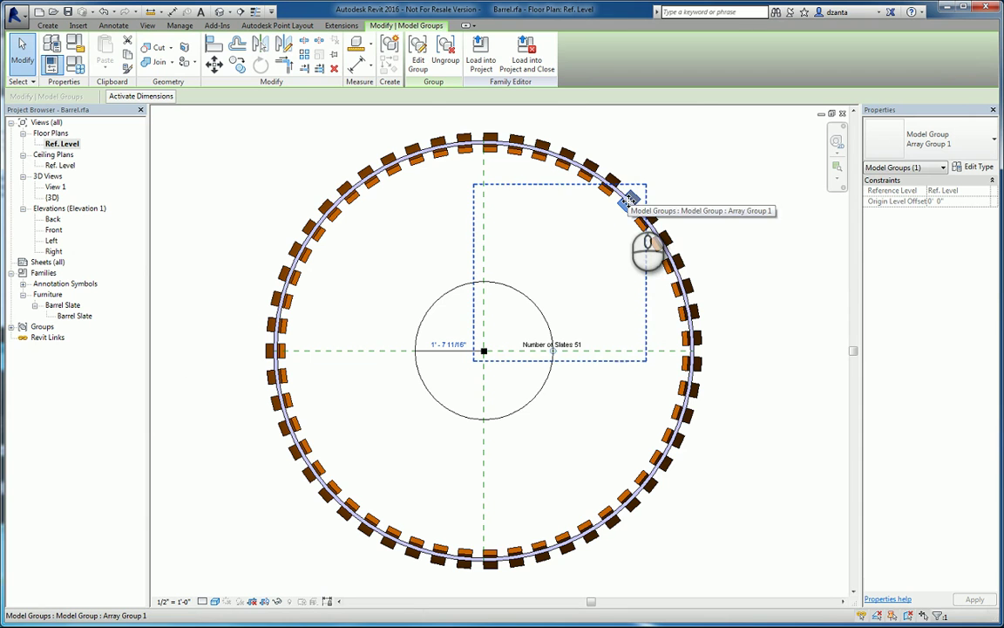
left_click(745, 179)
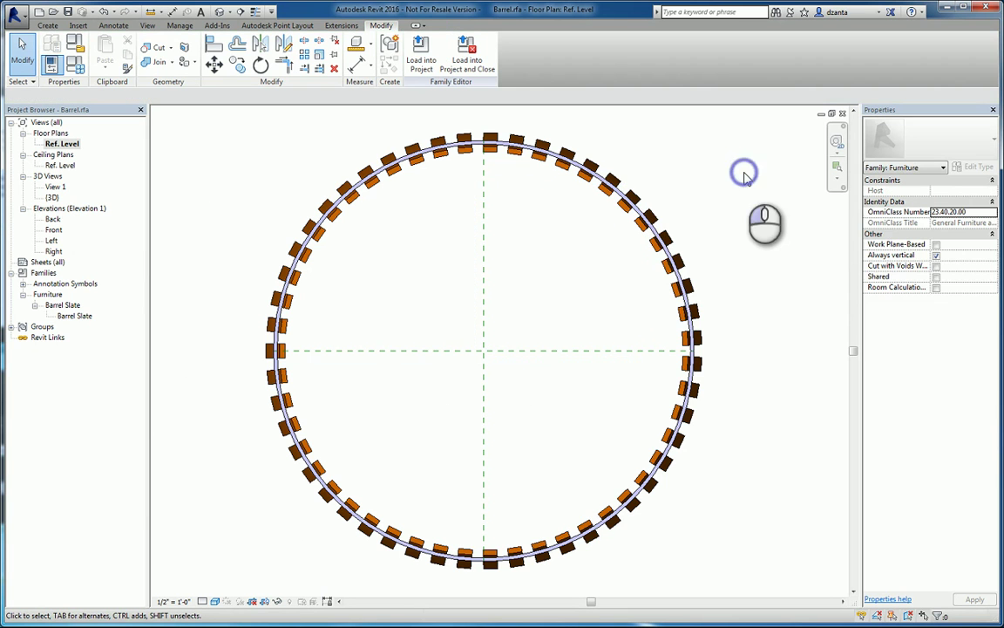
Edit the Barrel Slate family and show it in a shaded isometric 3D view.
right_click(61, 305)
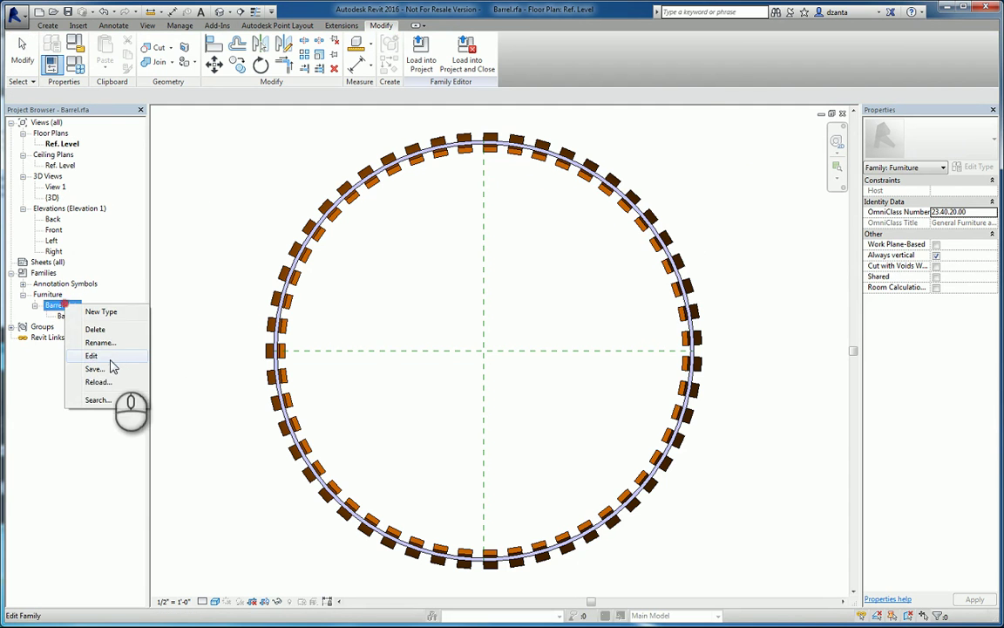
left_click(116, 361)
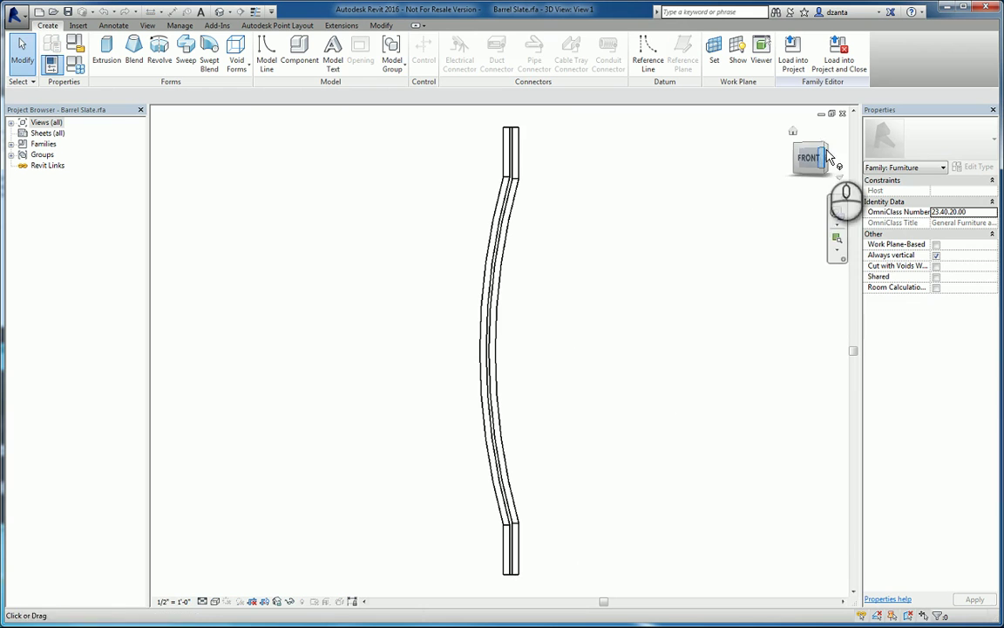
left_click(793, 133)
key("s")
key("d")
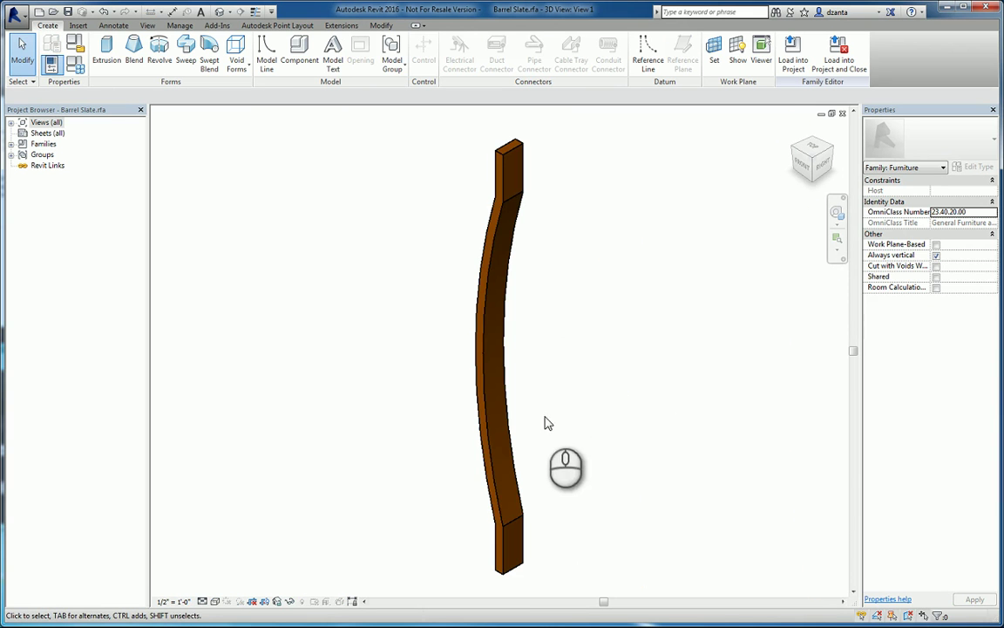
Open the slat family's Ref. Level floor plan with nothing selected.
double_click(48, 123)
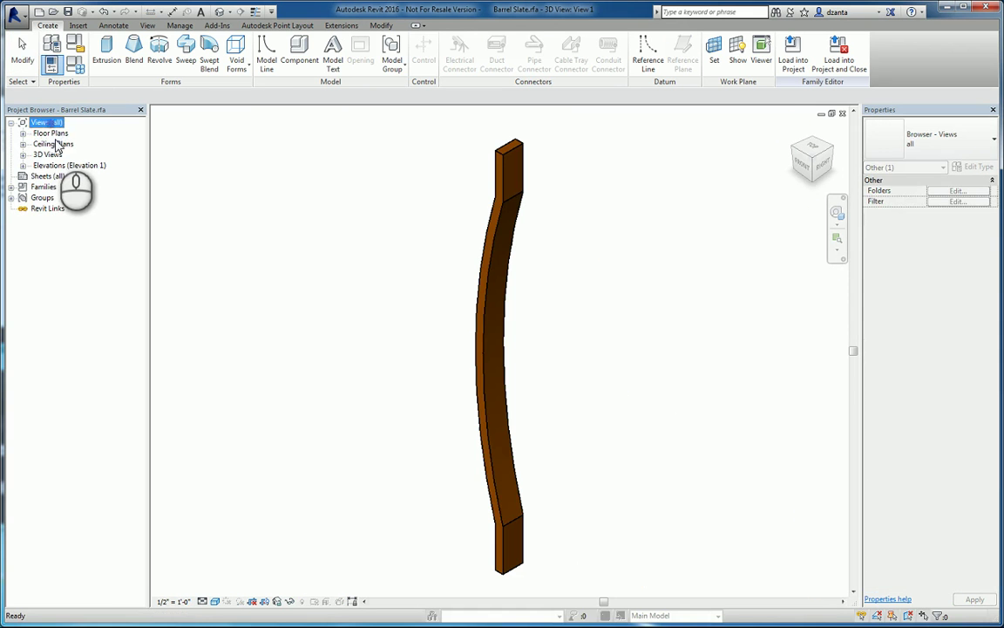
left_click(43, 133)
double_click(55, 135)
double_click(76, 144)
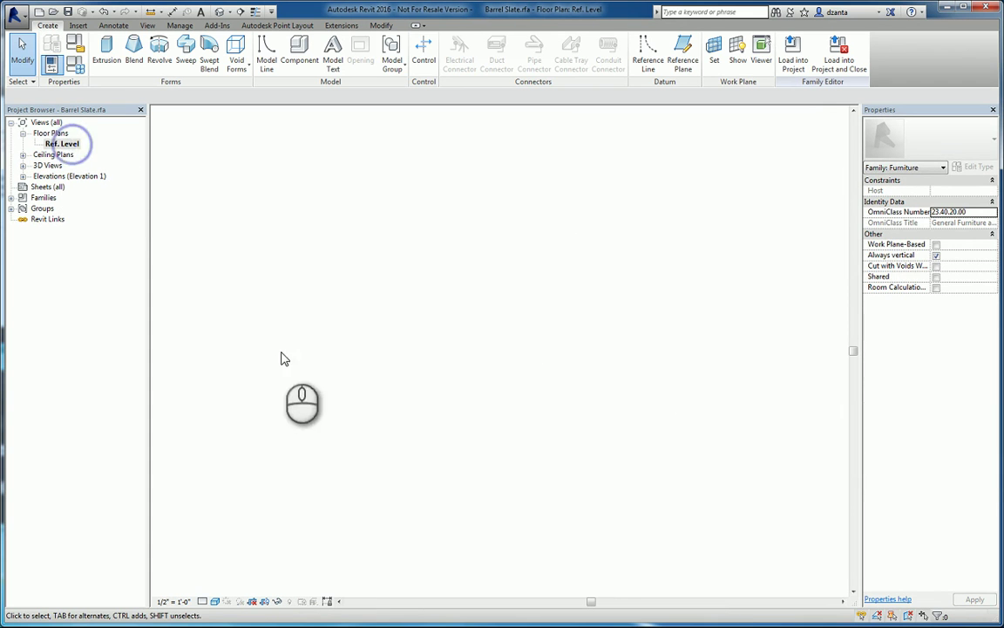
left_click(592, 440)
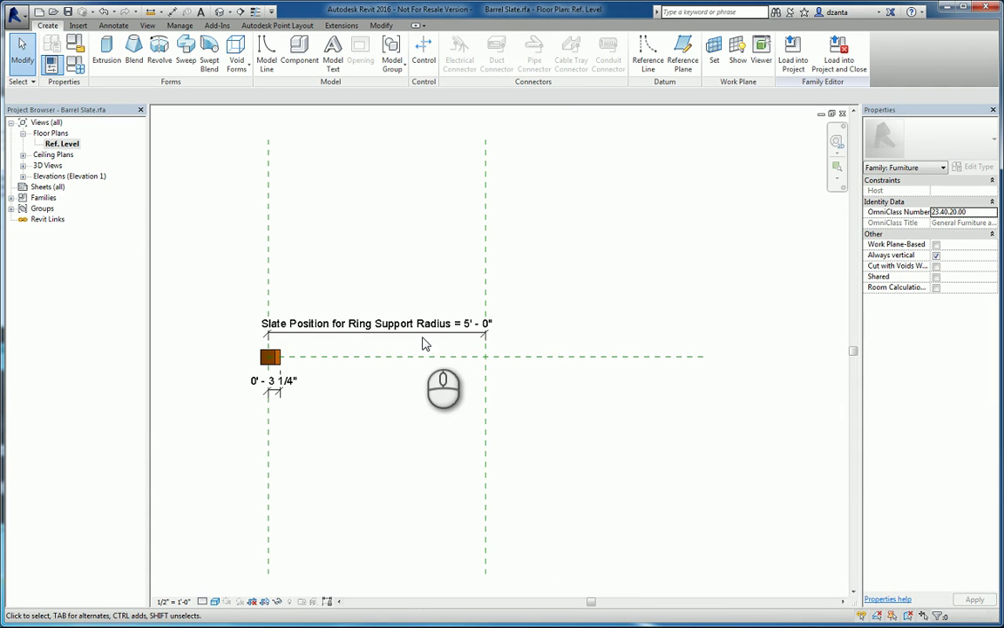
Review the slat's Family Types, cancel, and close Barrel Slate.rfa without saving.
left_click(75, 64)
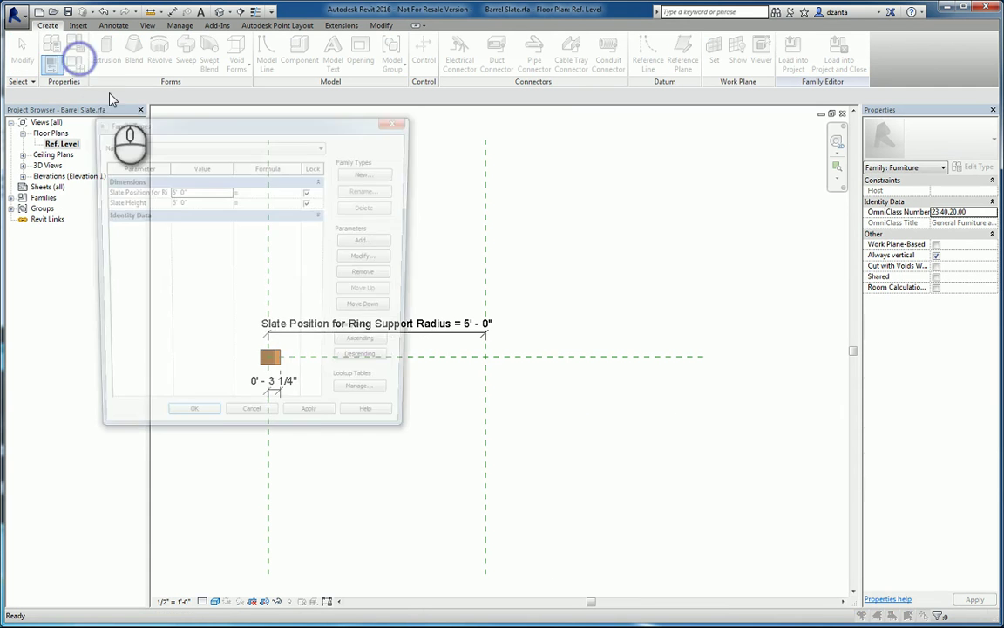
left_click_drag(166, 165, 214, 164)
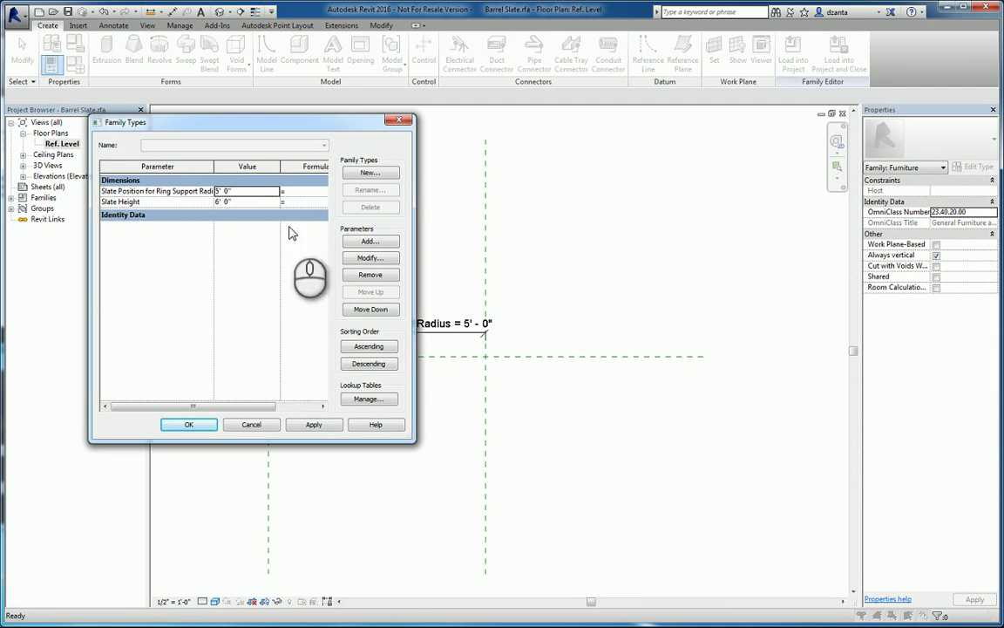
left_click(257, 423)
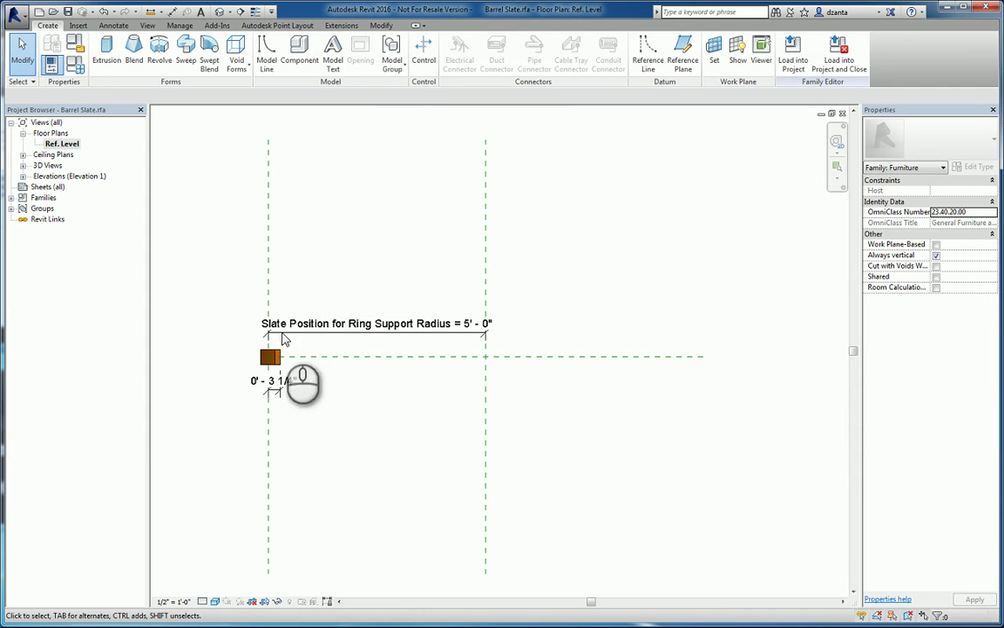
left_click(841, 115)
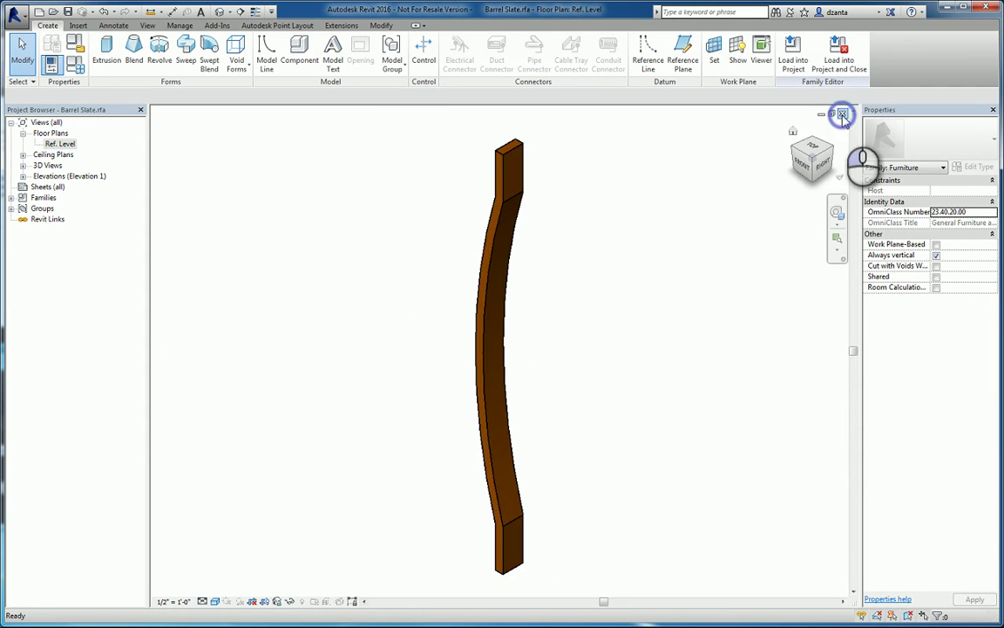
left_click(842, 115)
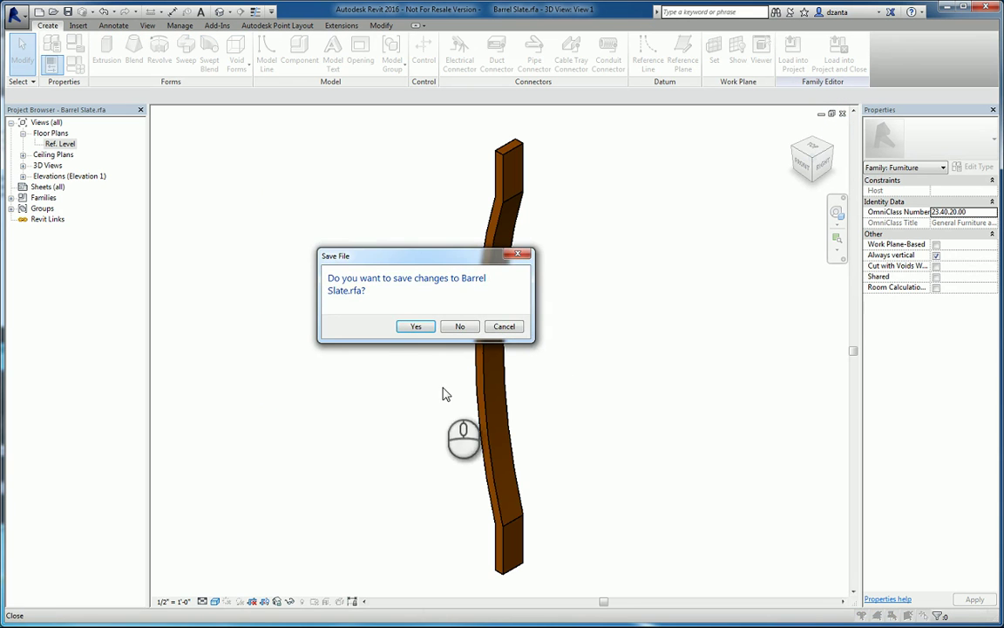
left_click(458, 324)
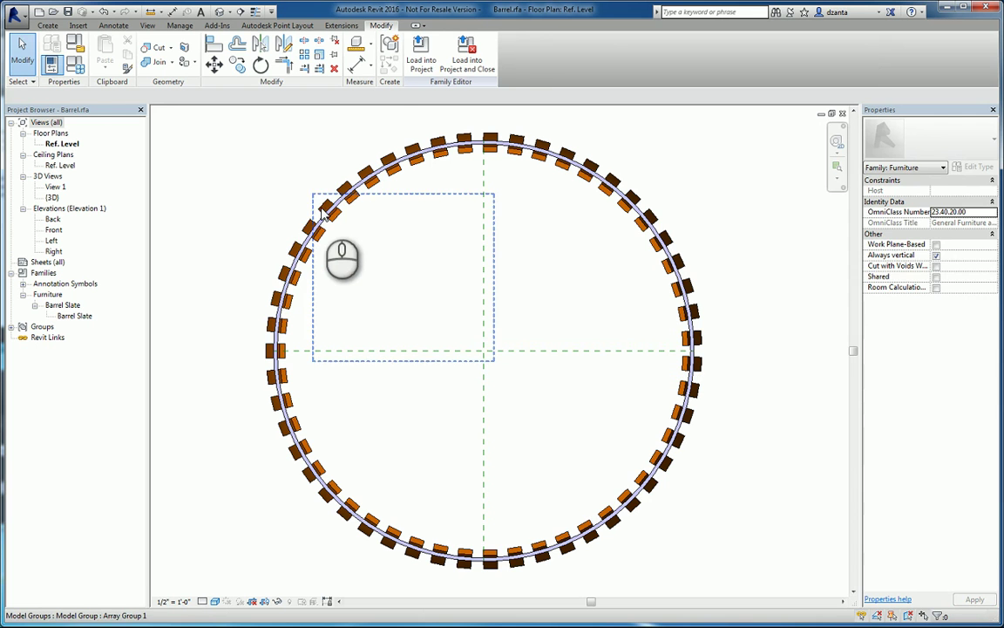
left_click(323, 210)
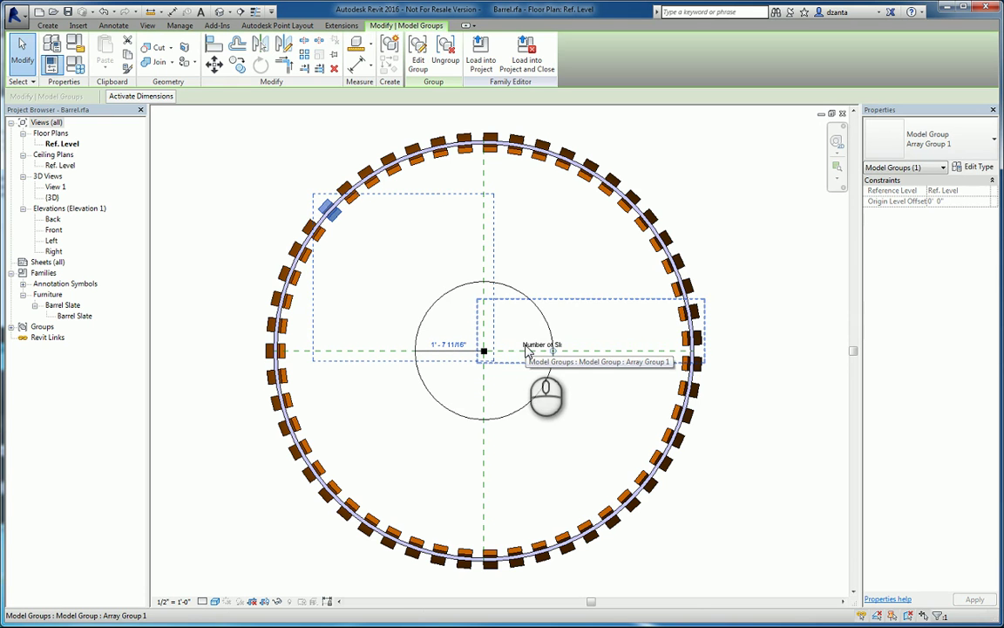
left_click(217, 161)
left_click(75, 64)
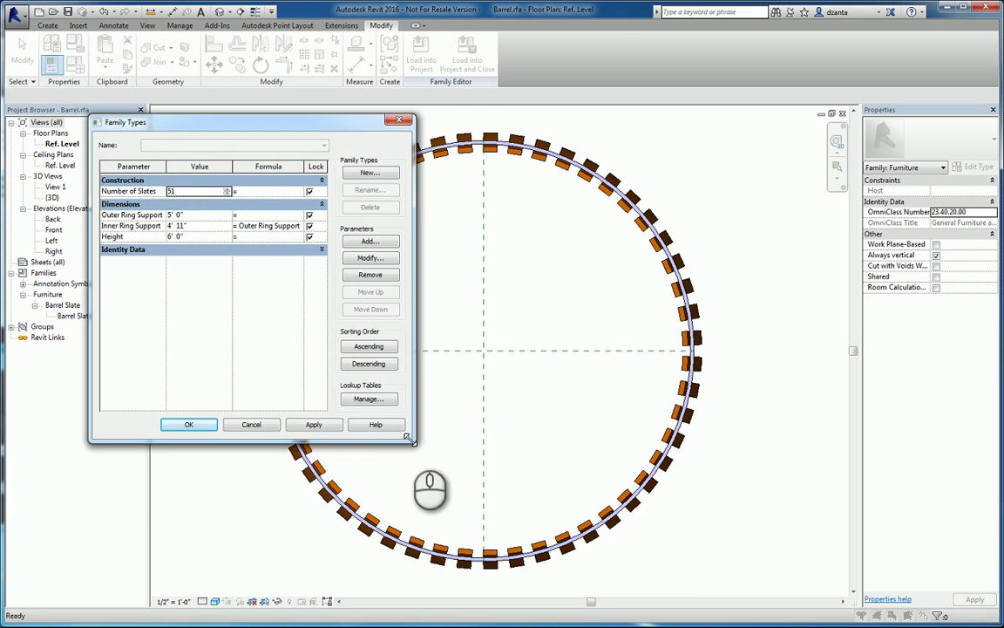
left_click_drag(413, 441, 498, 549)
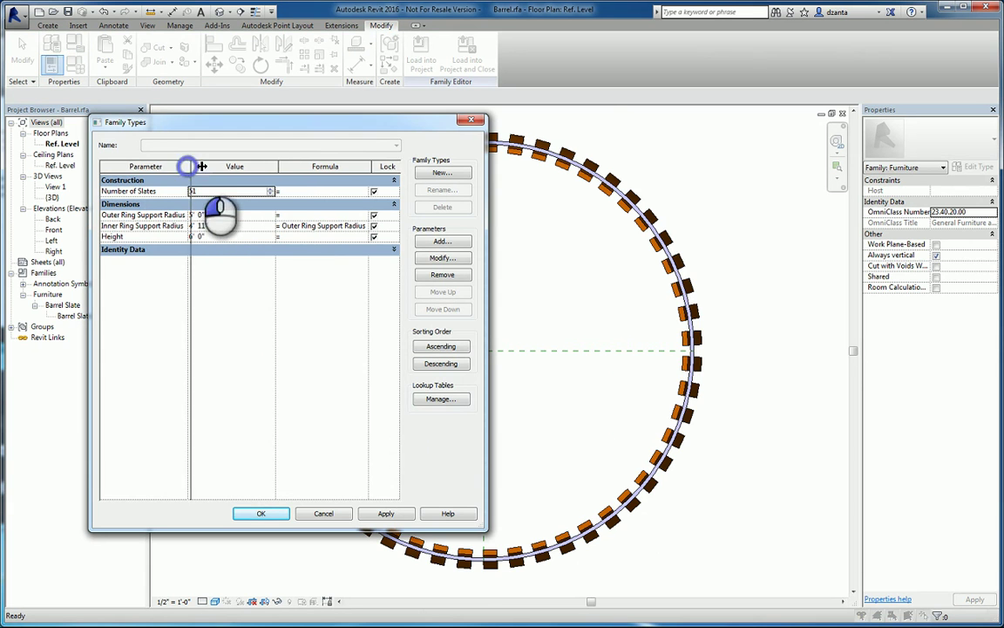
left_click_drag(188, 165, 213, 166)
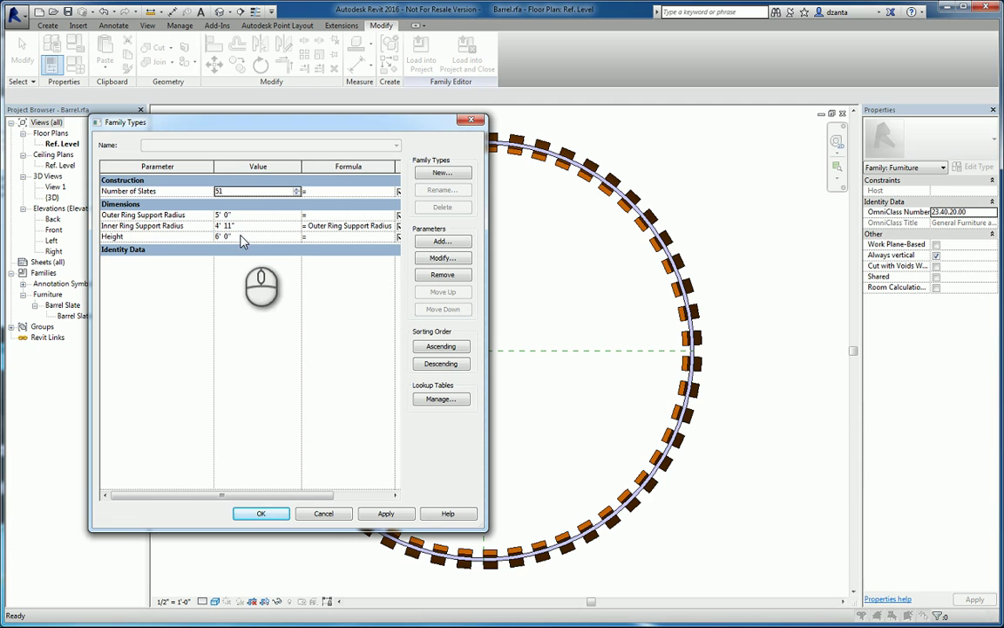
left_click(262, 249)
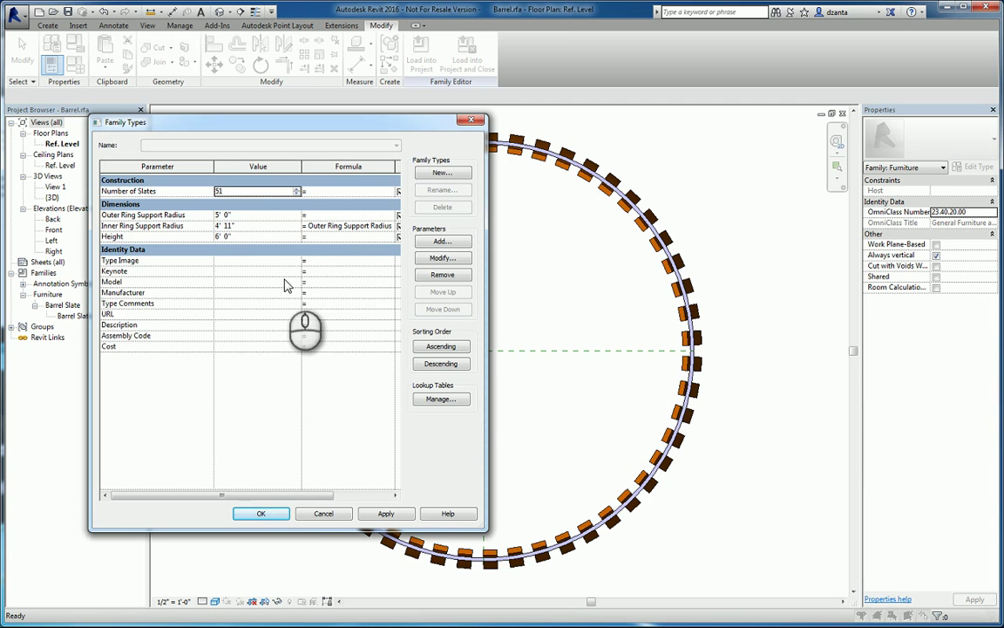
left_click(261, 512)
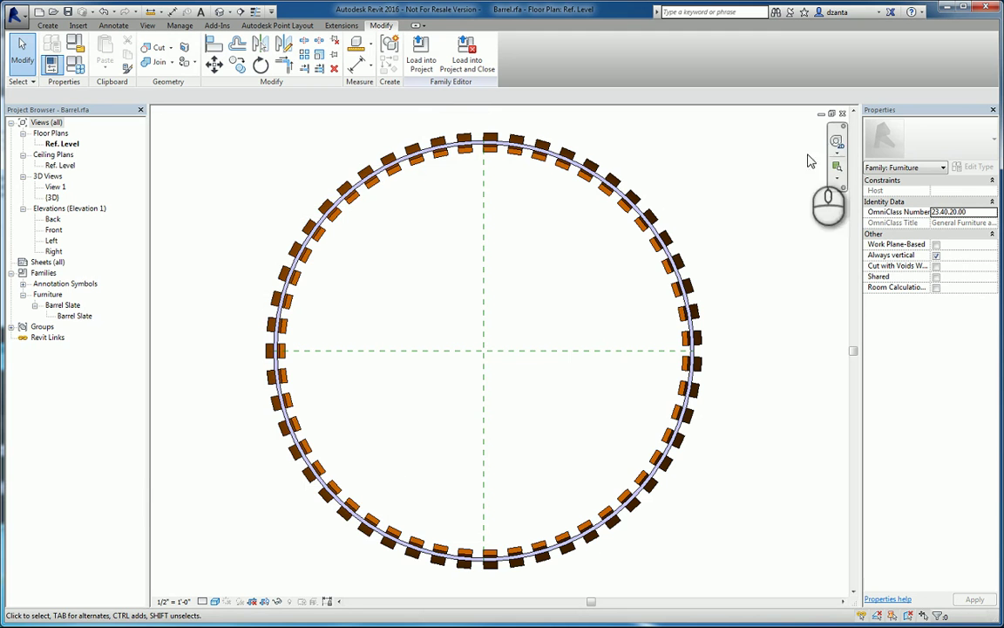
Set Outer Ring Support Radius to 3' and orbit the barrel from below and above.
left_click(842, 115)
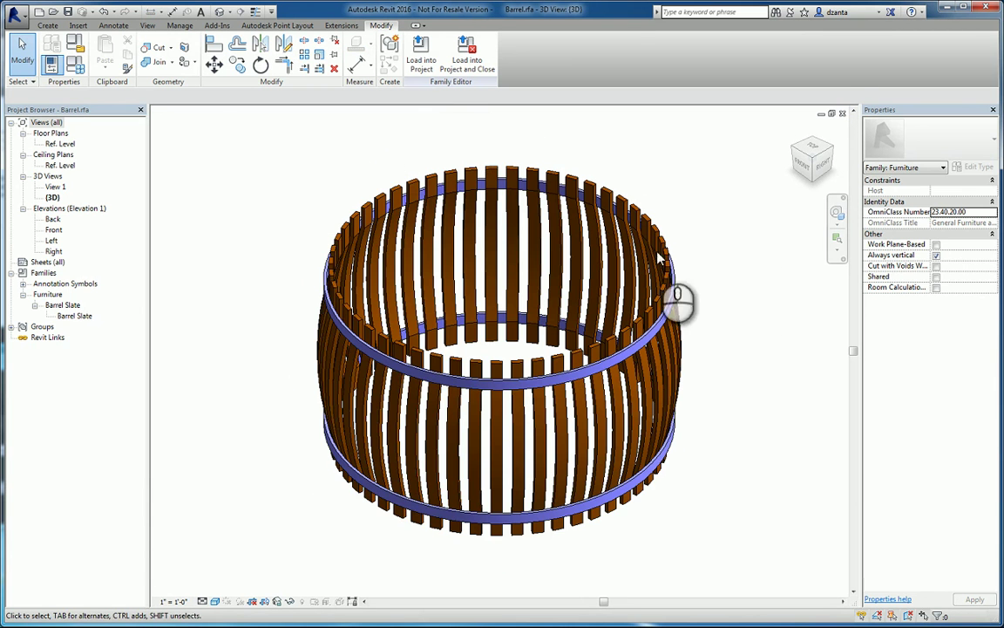
left_click(80, 63)
left_click(253, 214)
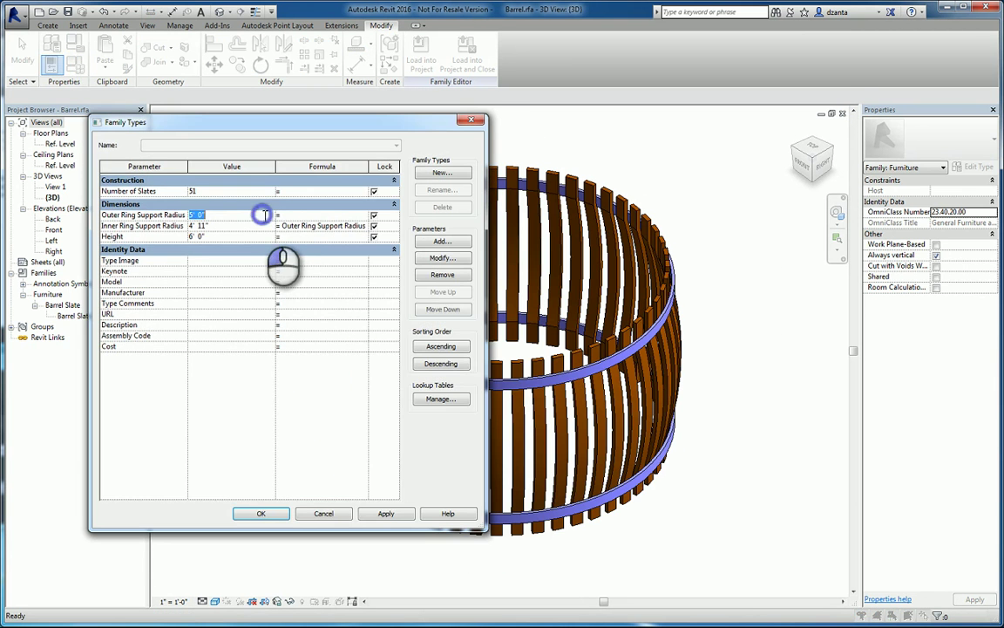
type("3")
left_click(250, 235)
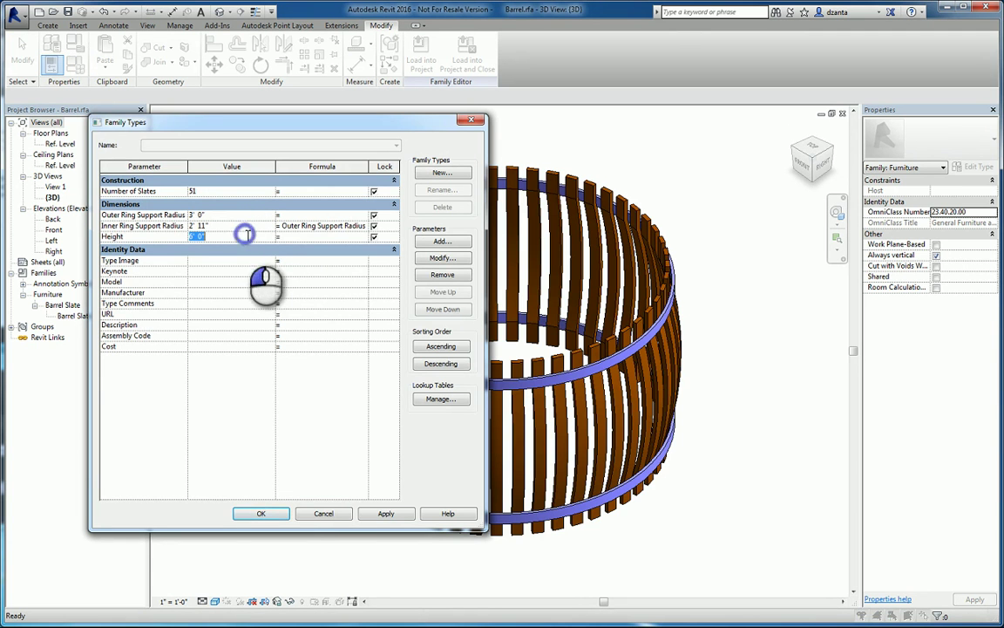
left_click(263, 514)
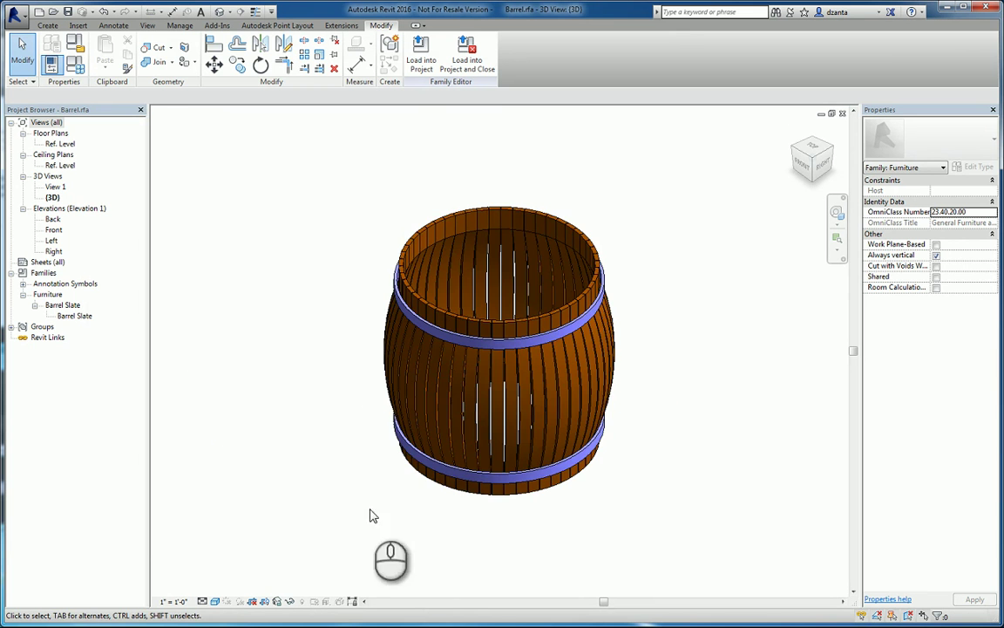
middle_click_drag(421, 511, 576, 399, "shift")
mouse_move(506, 473)
middle_mouse_down("shift")
mouse_move(641, 399)
mouse_move(612, 446)
mouse_move(686, 394)
mouse_move(517, 246)
middle_mouse_up("shift")
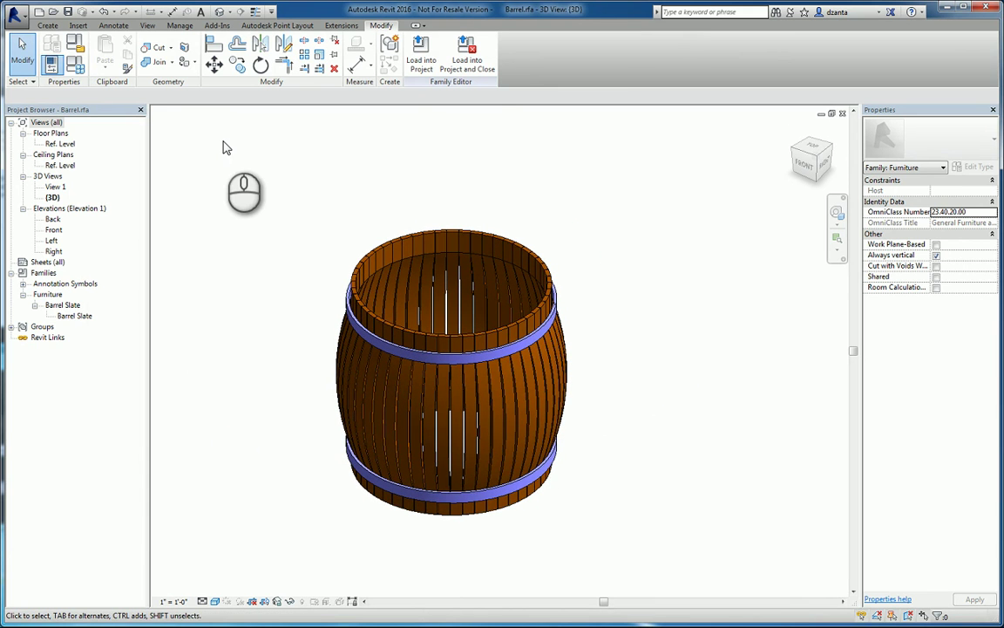